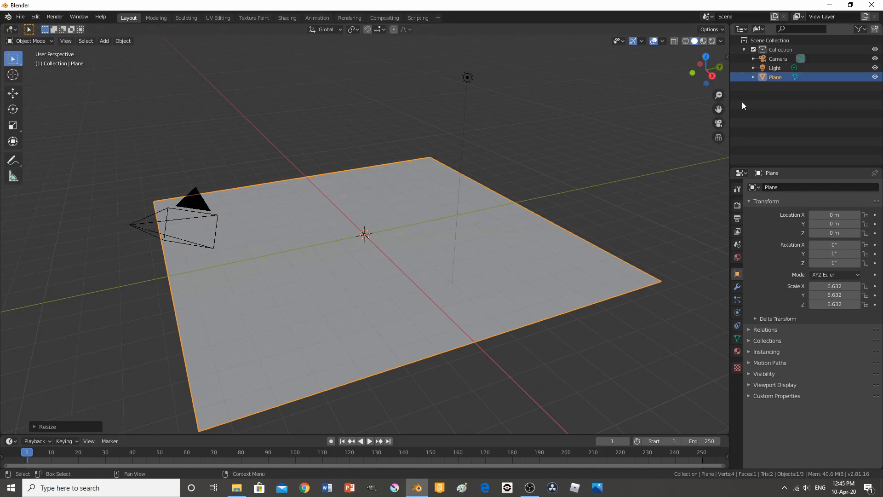
Rename the large plane object as ground
key("F2")
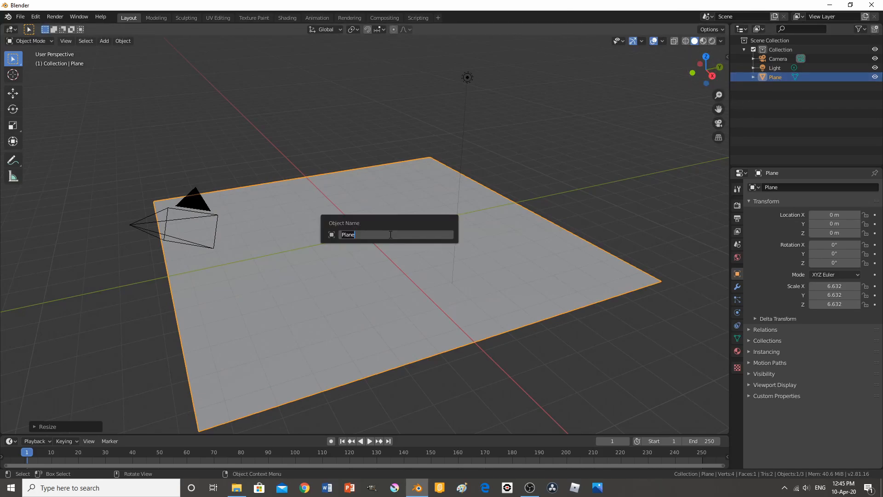
type("g")
key("Return")
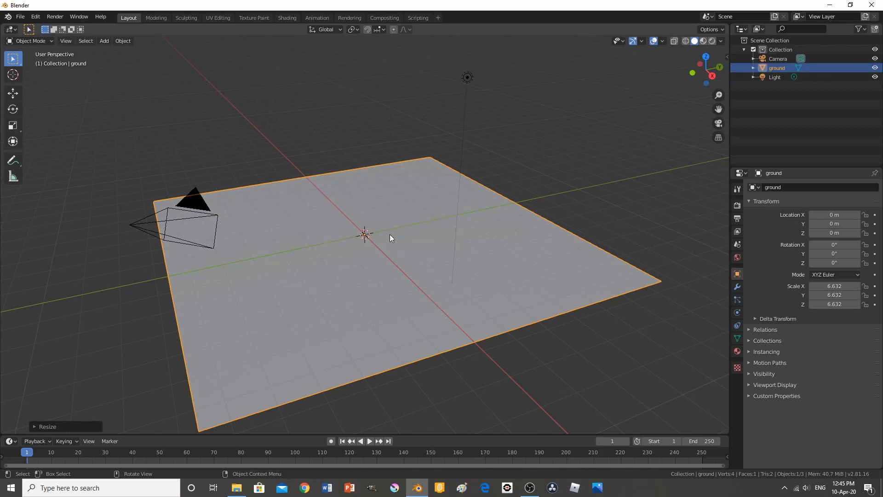
Add a Monkey mesh at the centre of the ground and raise it along Z to about 1.59 m
key("shift+a")
mouse_move(390, 234)
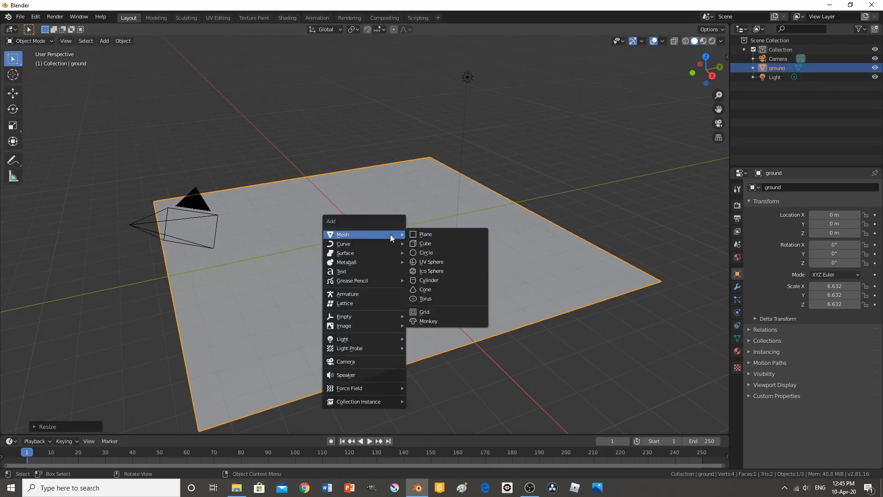
left_click(443, 324)
key("g")
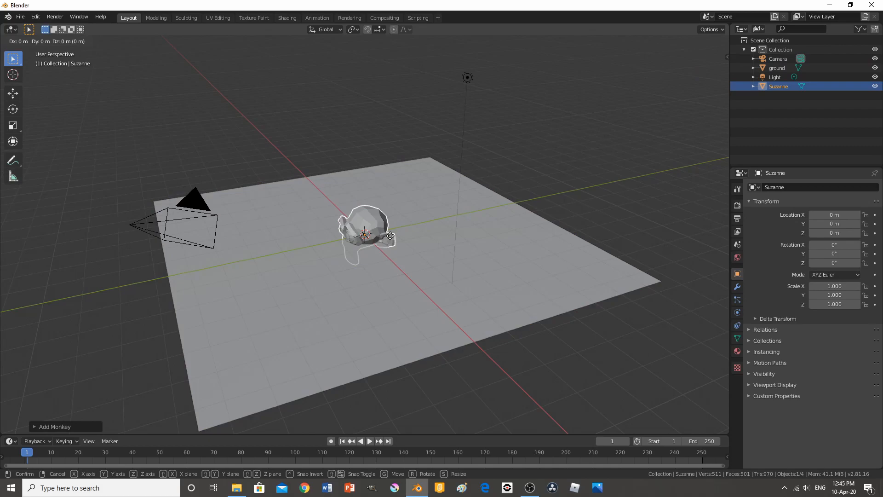
key("z")
left_click(405, 197)
middle_click_drag(368, 214, 403, 192)
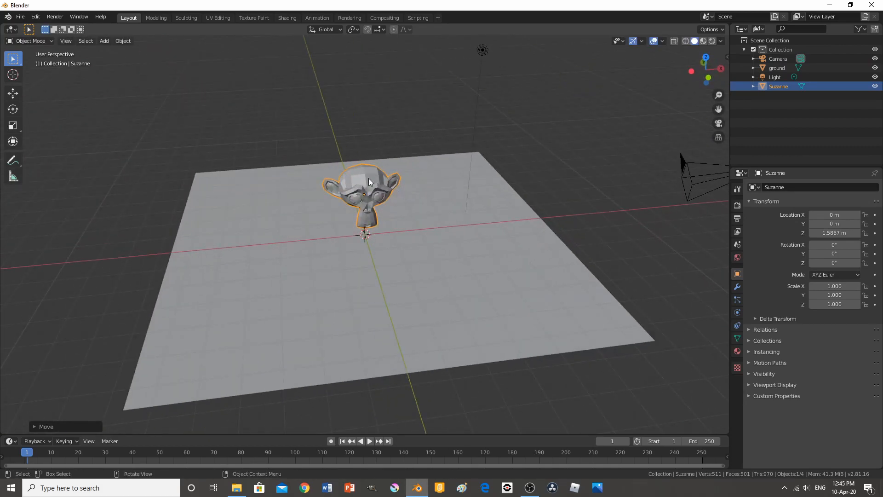
Rename the monkey head object as monkey
key("F2")
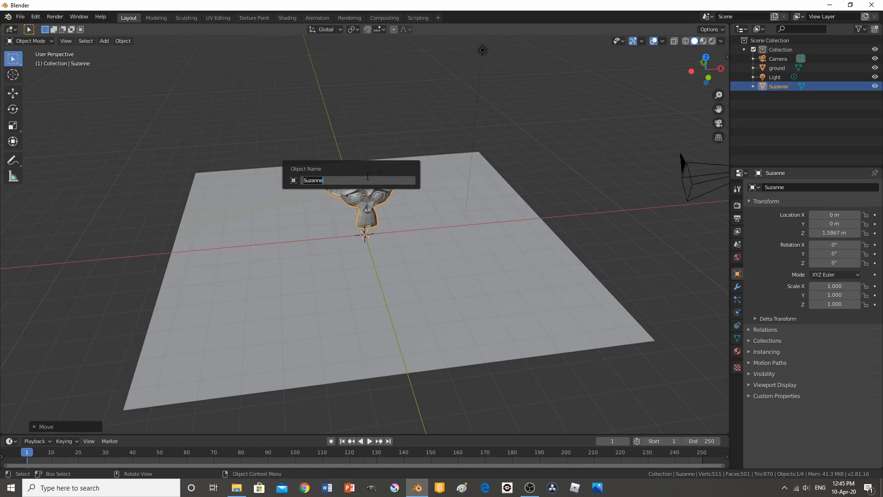
type("mo")
key("Return")
Search the available operators for "duplicate" with the monkey selected
scroll(406, 201, "down", 3)
scroll(407, 201, "up", 3)
scroll(406, 201, "down", 3)
middle_click_drag(218, 221, 312, 221)
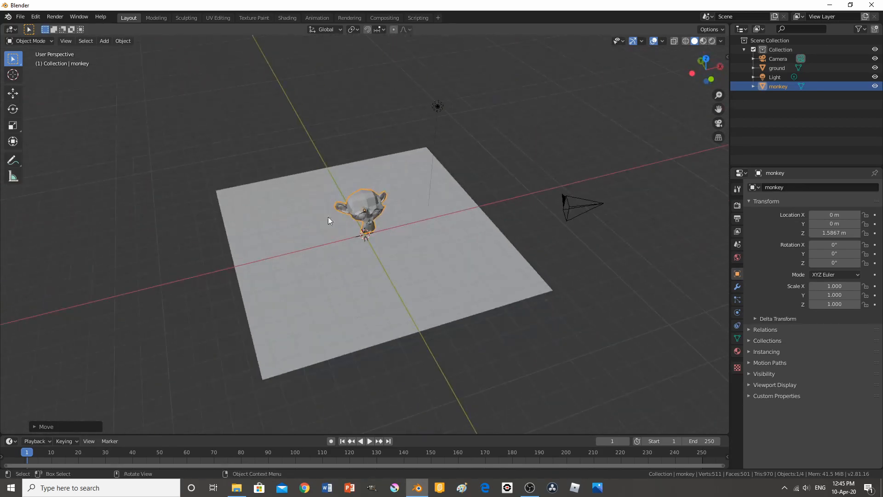
scroll(380, 224, "up", 3)
middle_click_drag(377, 201, 358, 183)
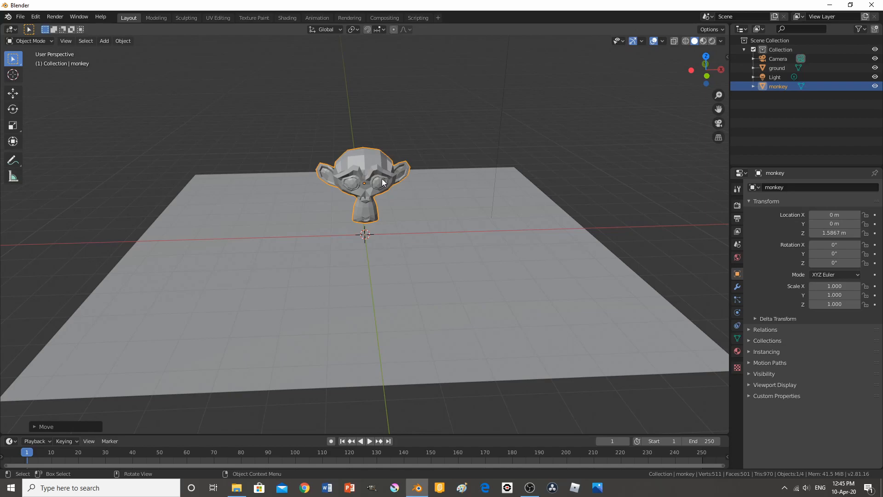
key("F3")
key("BackSpace")
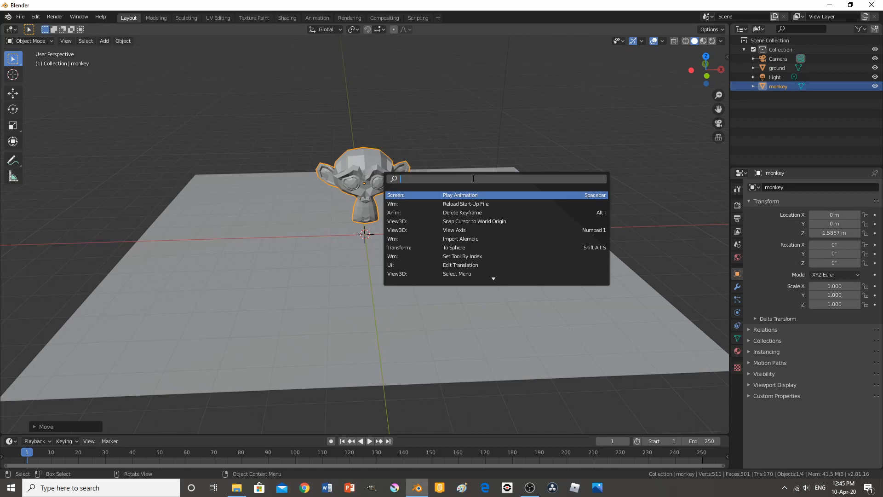
type("d")
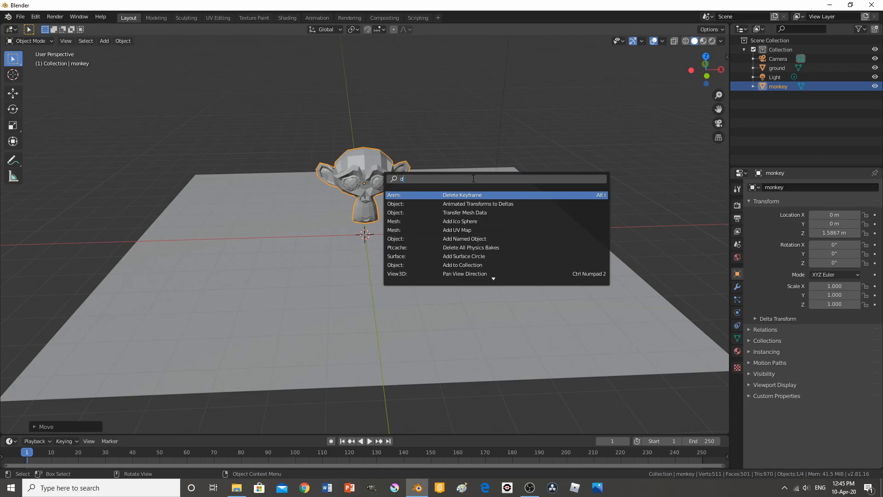
type("uplicate")
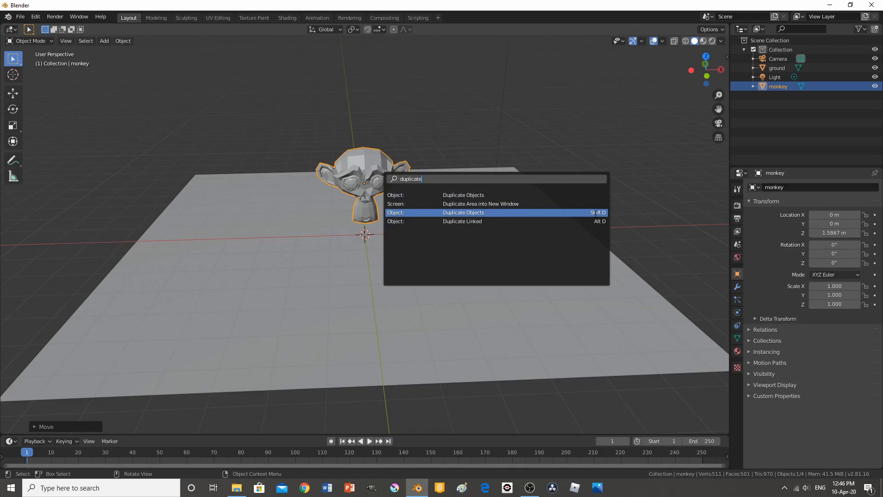
Search the operators for "smoke" and apply Quick Smoke to the monkey
left_click_drag(441, 183, 343, 184)
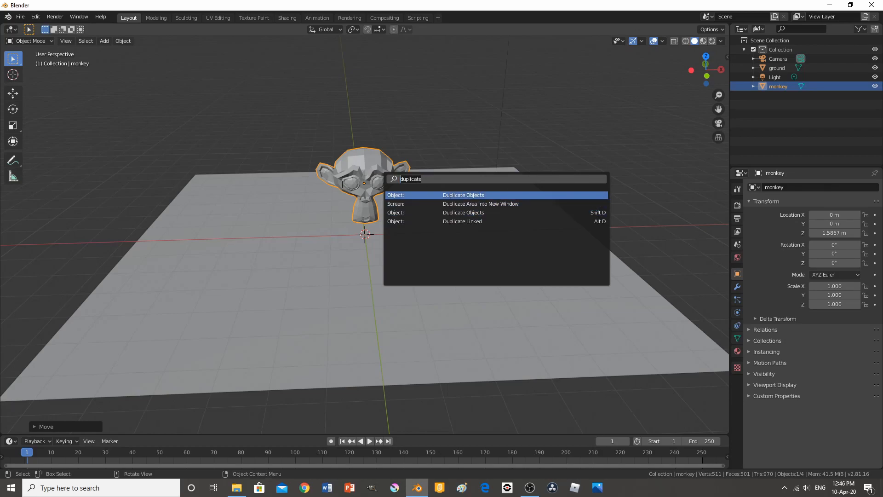
type("smoke")
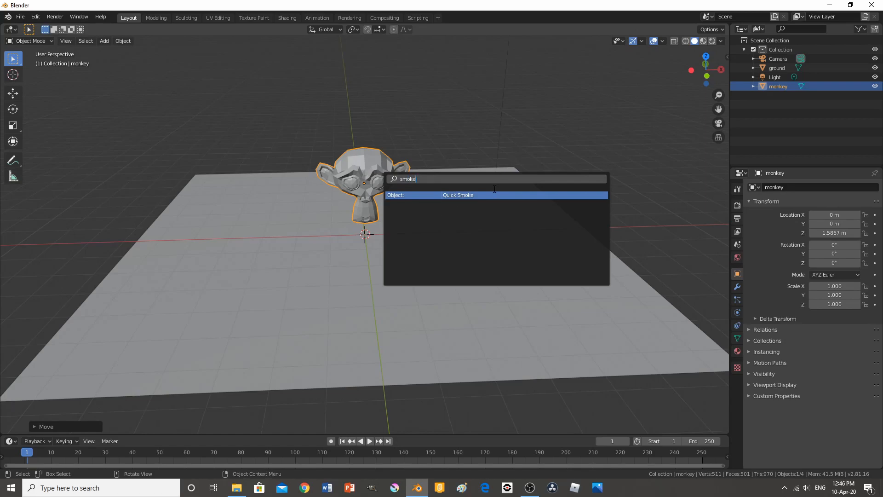
left_click(472, 196)
scroll(490, 293, "down", 1)
scroll(477, 284, "up", 1)
scroll(478, 350, "down", 1)
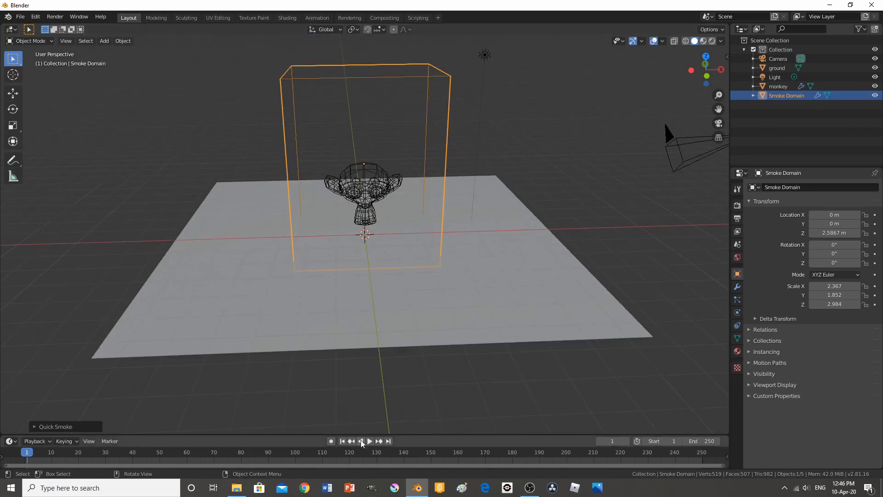
Enlarge the timeline area and play the smoke simulation, stopping at frame 140
left_click(400, 430)
left_click_drag(401, 434, 406, 387)
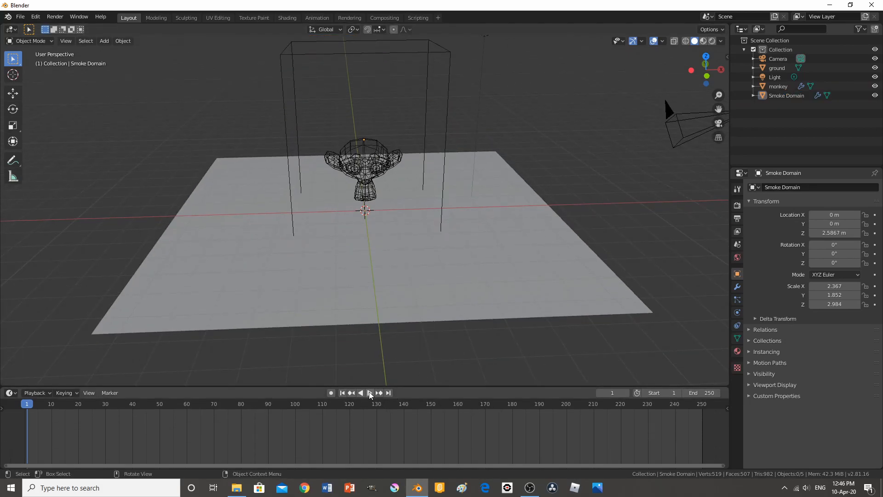
left_click(370, 393)
middle_click_drag(608, 288, 587, 291)
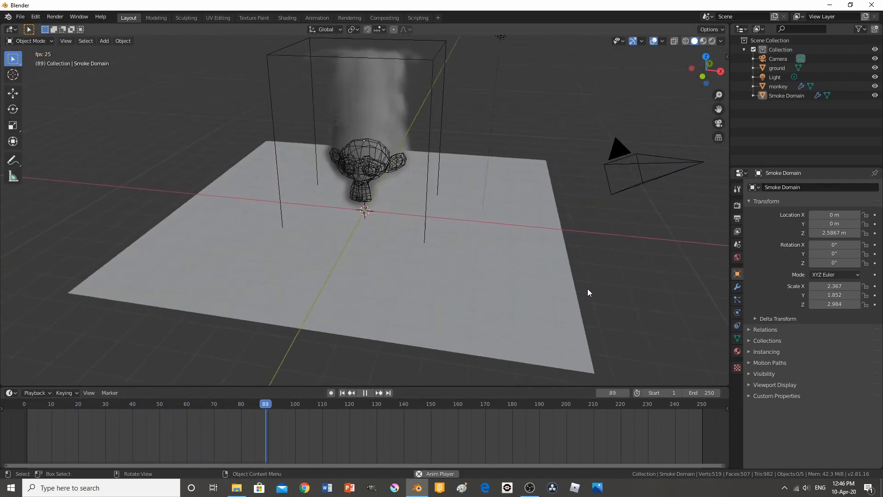
left_click(368, 391)
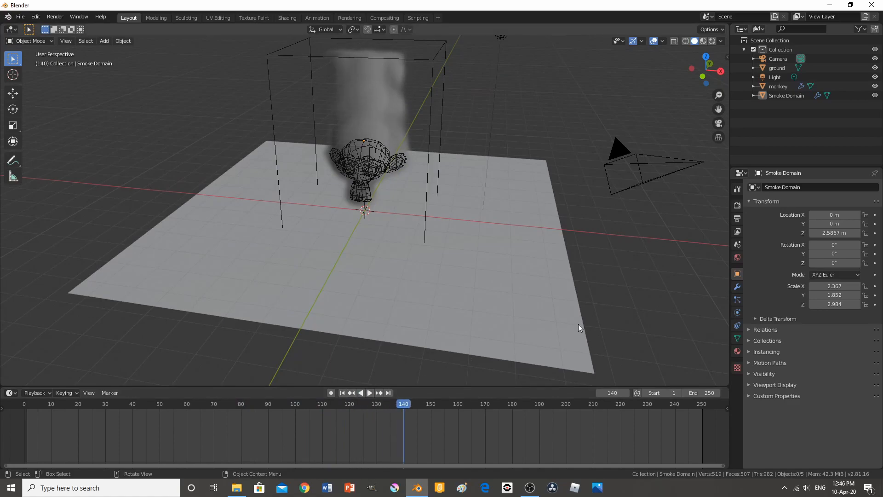
Set the monkey's smoke Flow Type to Fire in its physics settings and replay the simulation from frame 1
left_click(738, 314)
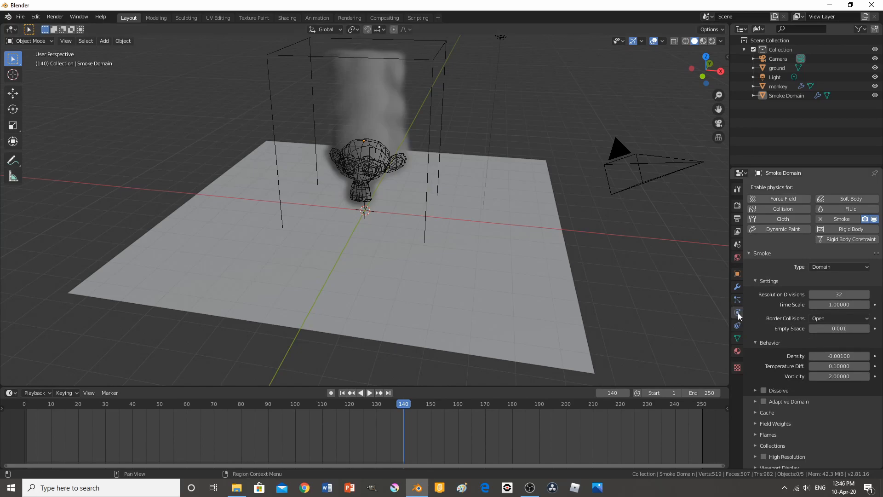
left_click(366, 168)
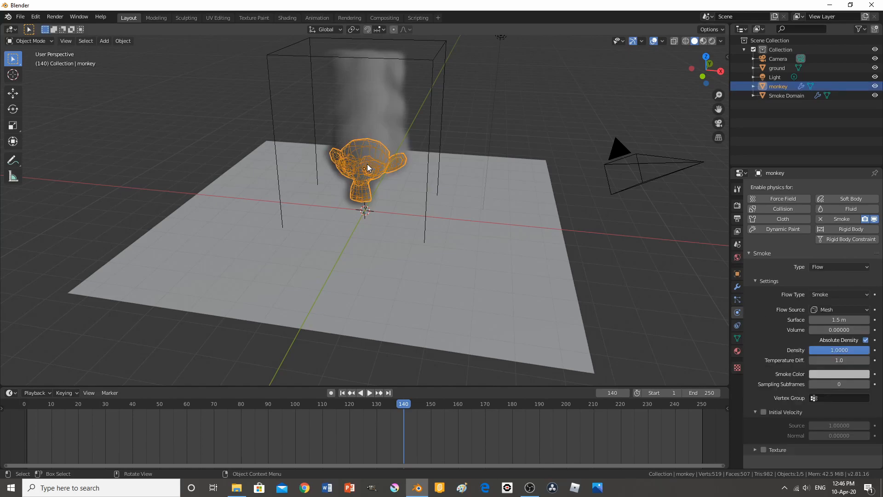
left_click(830, 294)
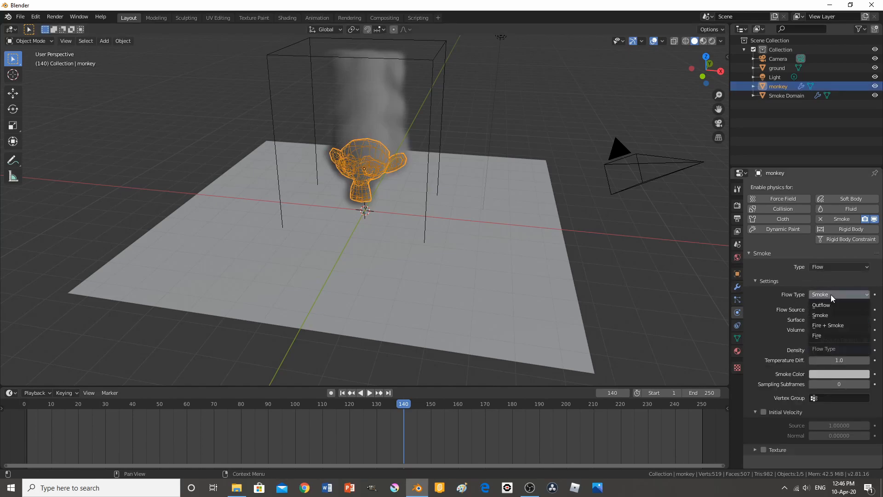
left_click(832, 333)
left_click(342, 393)
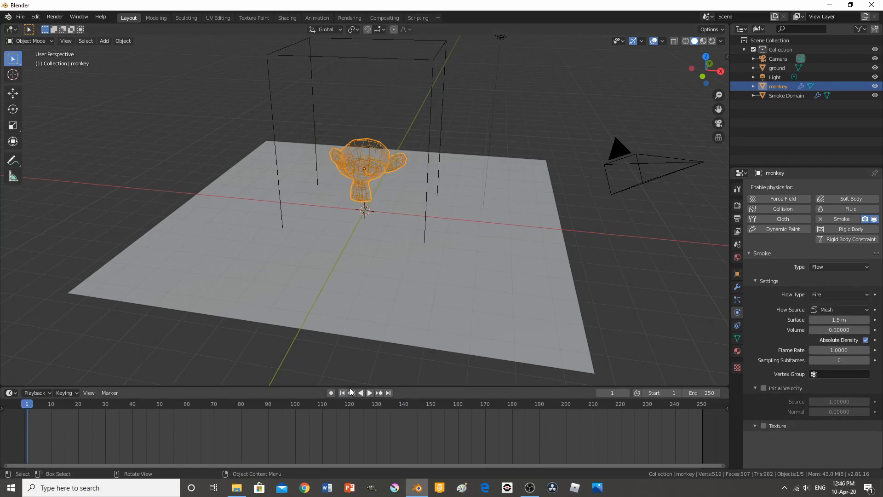
left_click(371, 393)
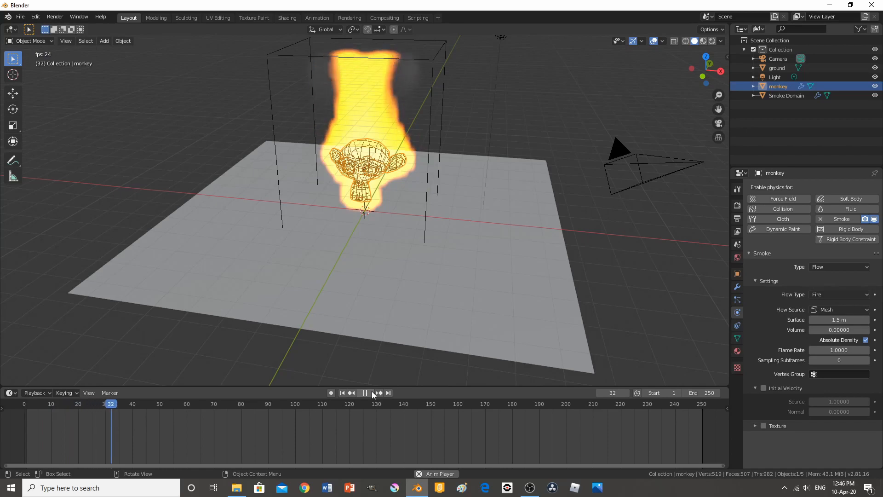
Try the Smoke and Outflow flow types on the monkey while the simulation plays
left_click(816, 295)
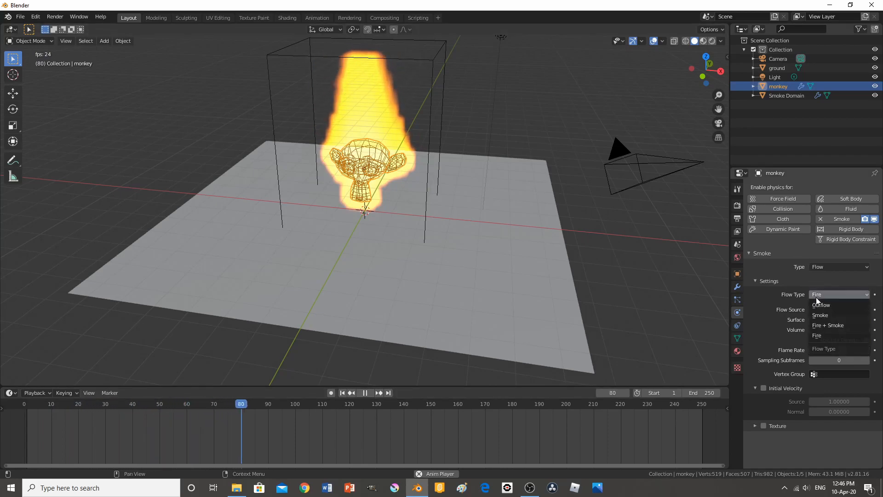
left_click(823, 315)
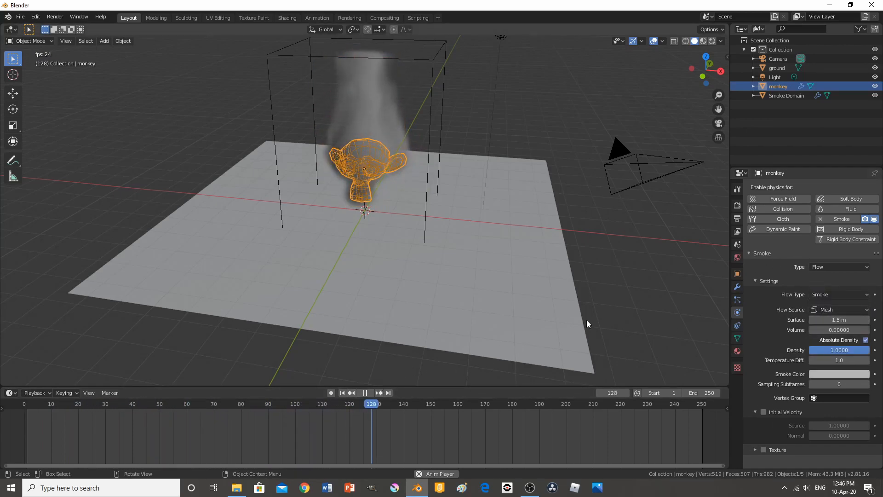
left_click(825, 294)
left_click(826, 302)
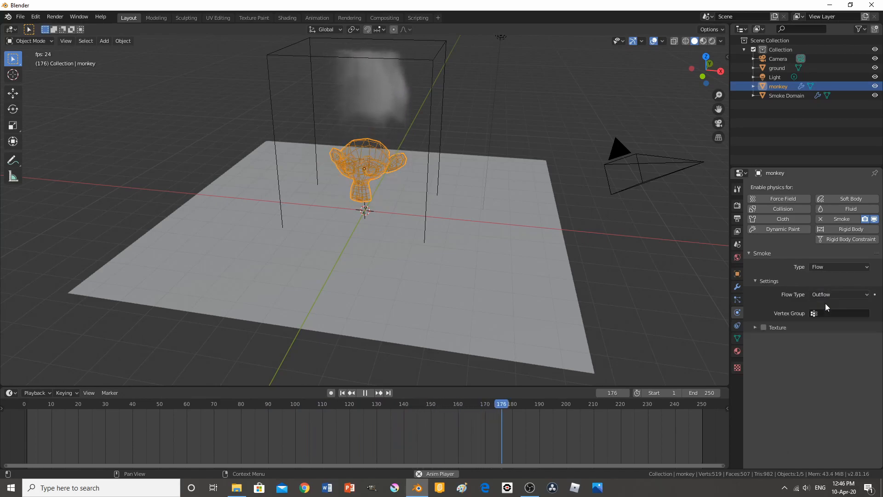
Set the monkey's Flow Type to Fire + Smoke, watch the simulation from the front and stop it at frame 186
left_click(838, 294)
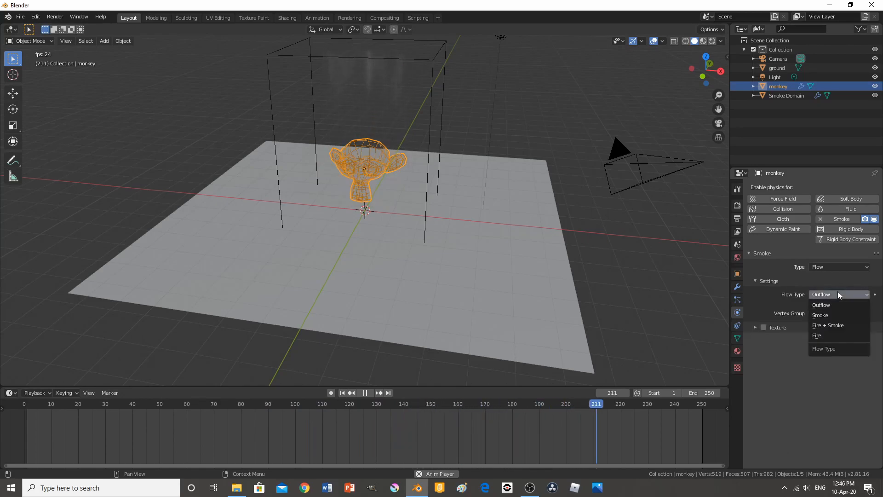
left_click(829, 326)
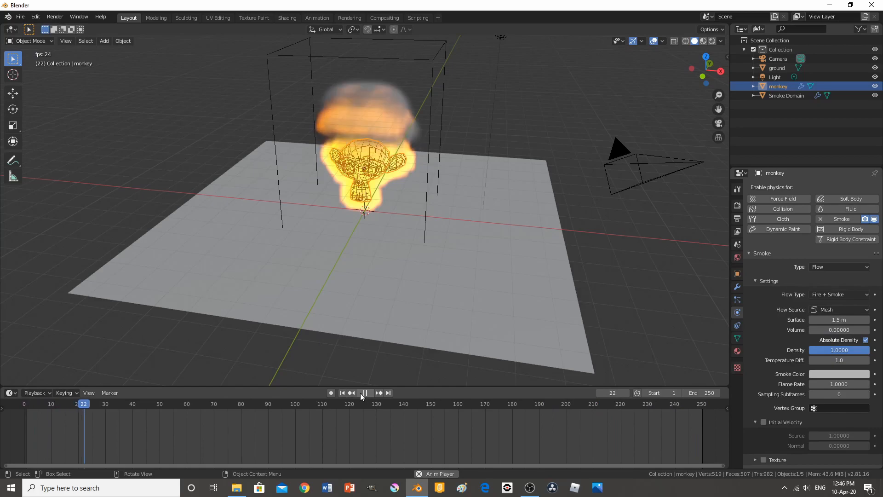
middle_click_drag(427, 198, 366, 389)
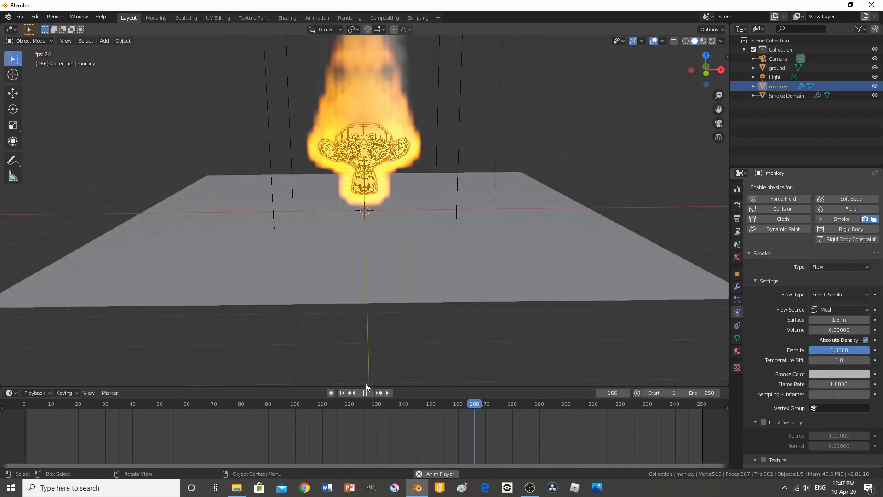
left_click(366, 393)
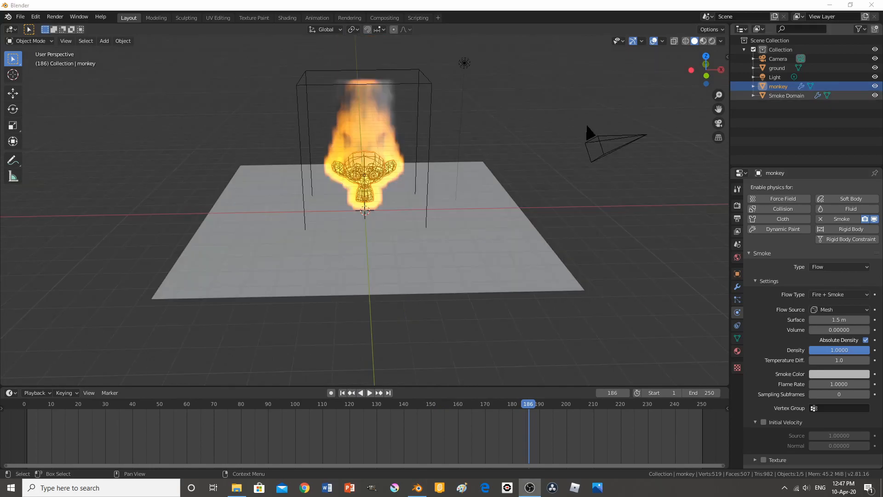
Select the ground plane and switch the viewport shading to Rendered
left_click(375, 185)
key("z")
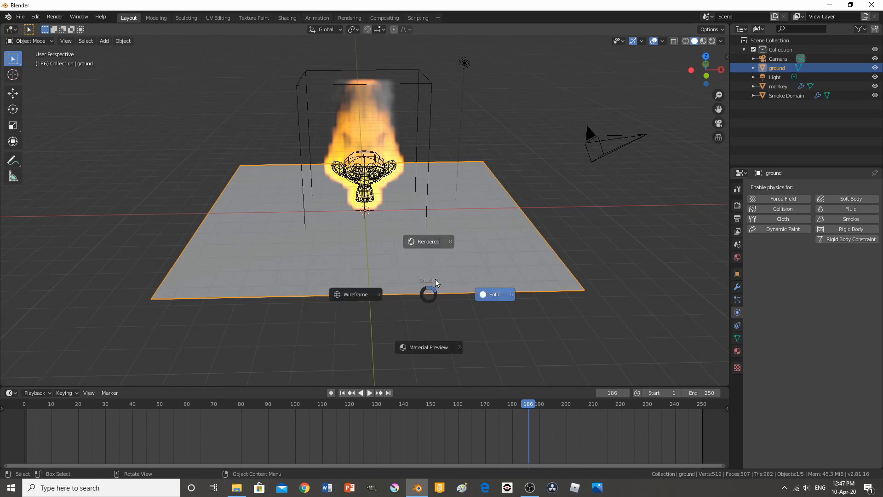
left_click(432, 241)
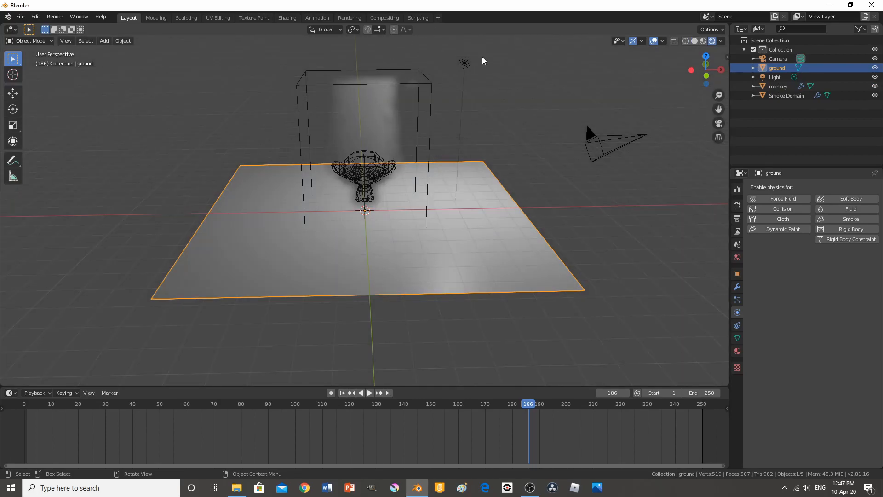
Change the scene light to a Sun and aim it towards the ground near the monkey, returning the timeline to frame 1
left_click(464, 63)
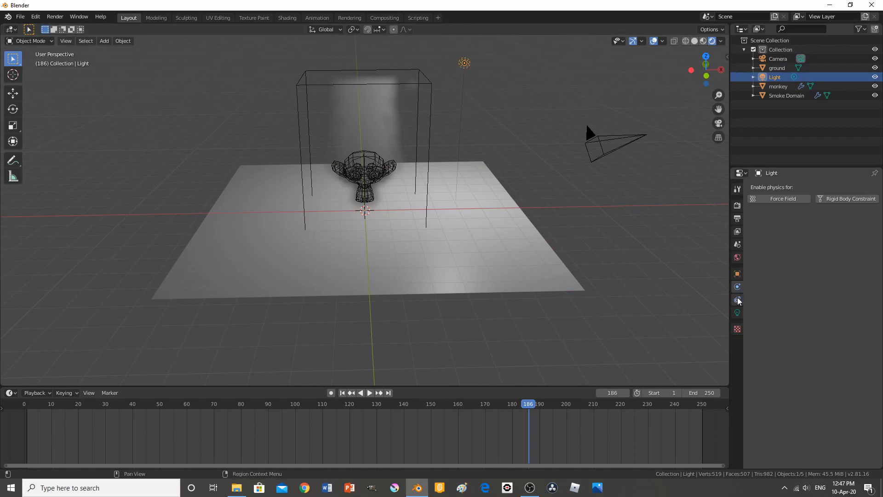
left_click(738, 313)
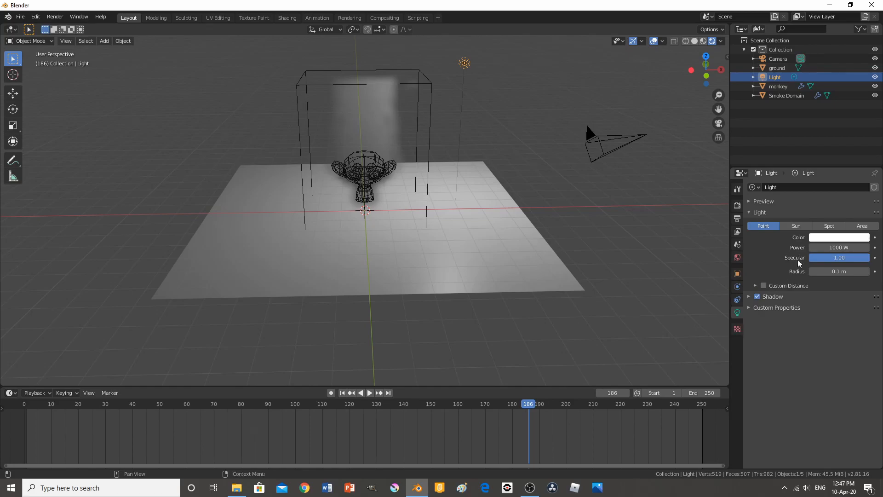
left_click(796, 226)
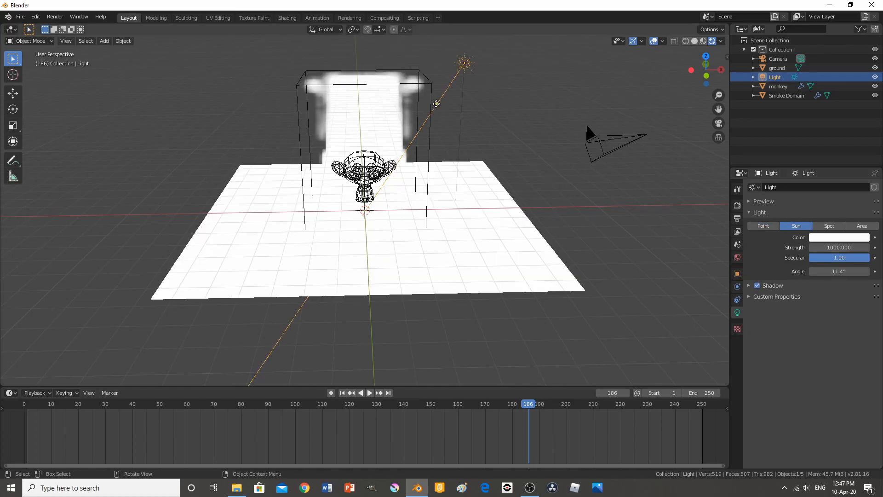
left_click_drag(439, 105, 401, 134)
left_click(342, 392)
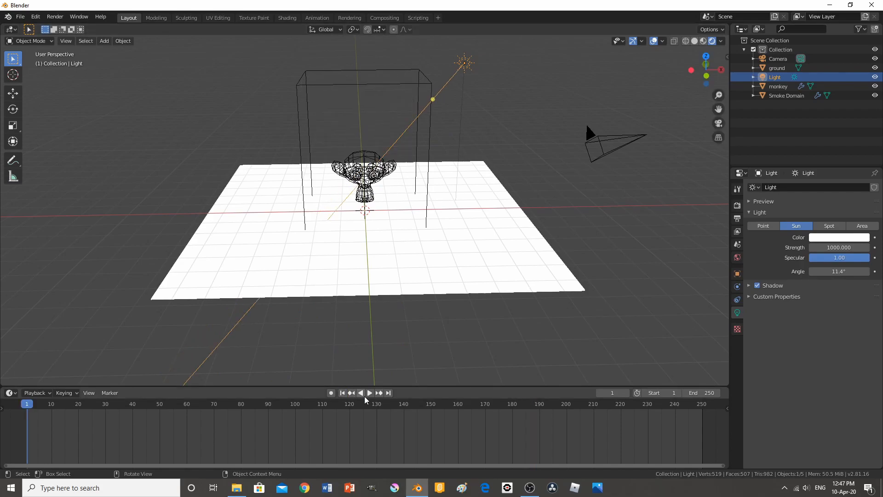
Play the simulation in the rendered view under the Sun light and stop it at frame 49
left_click(369, 394)
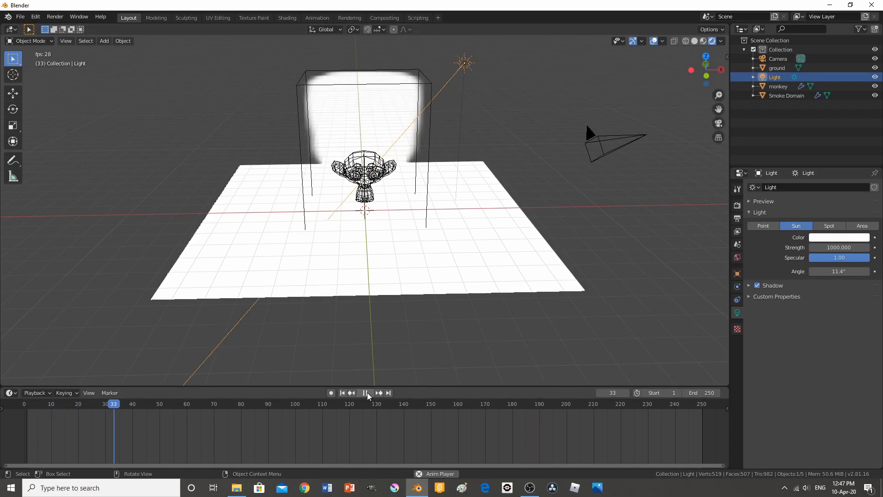
left_click(366, 393)
mouse_move(331, 292)
middle_mouse_down()
mouse_move(517, 312)
mouse_move(312, 329)
mouse_move(308, 295)
mouse_move(333, 292)
middle_mouse_up()
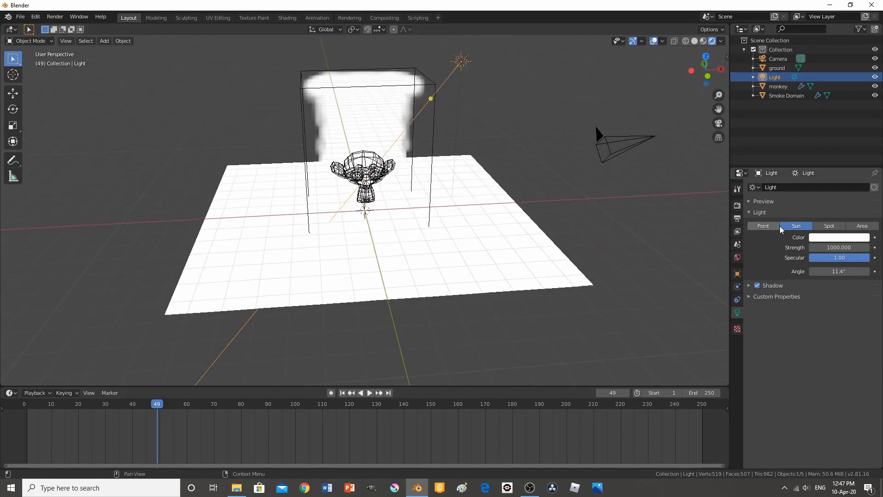
Change the light type to Point and play the rendered simulation on to frame 85
left_click(764, 226)
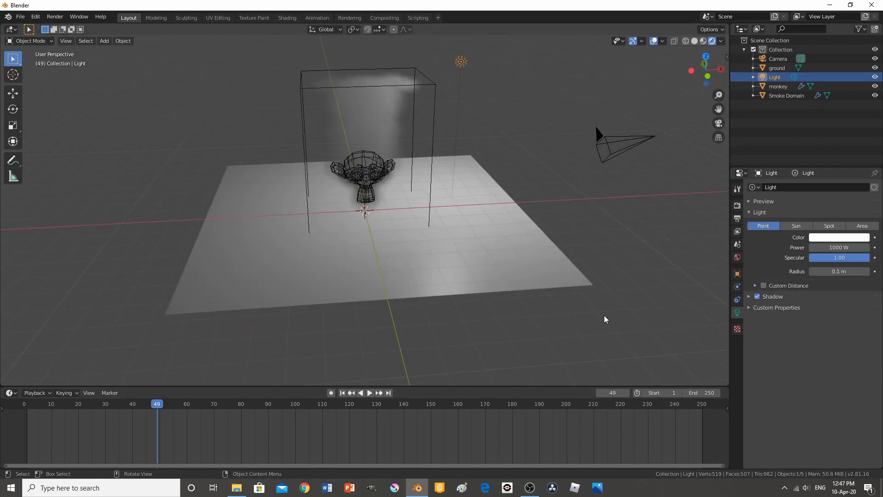
left_click(369, 393)
left_click(366, 393)
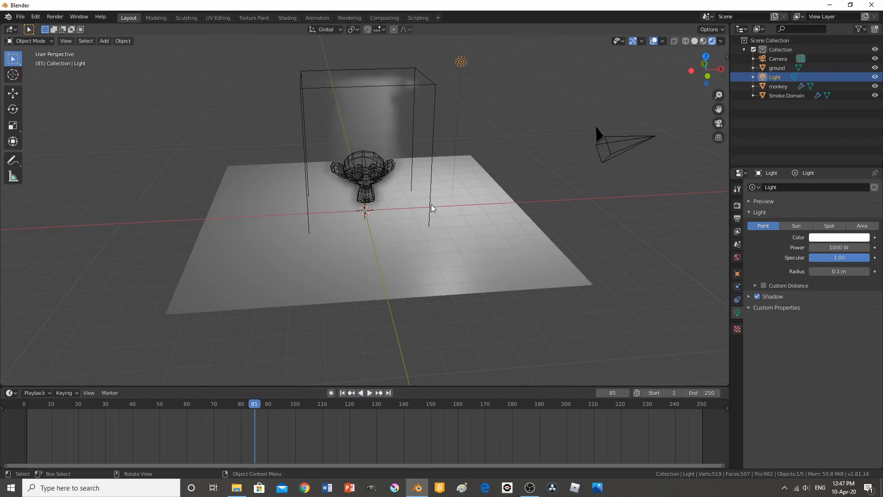
Switch the viewport shading to Solid and replay the fire simulation from frame 1 to frame 141
left_click(695, 42)
scroll(460, 179, "down", 2)
scroll(465, 173, "up", 2)
scroll(465, 169, "down", 1)
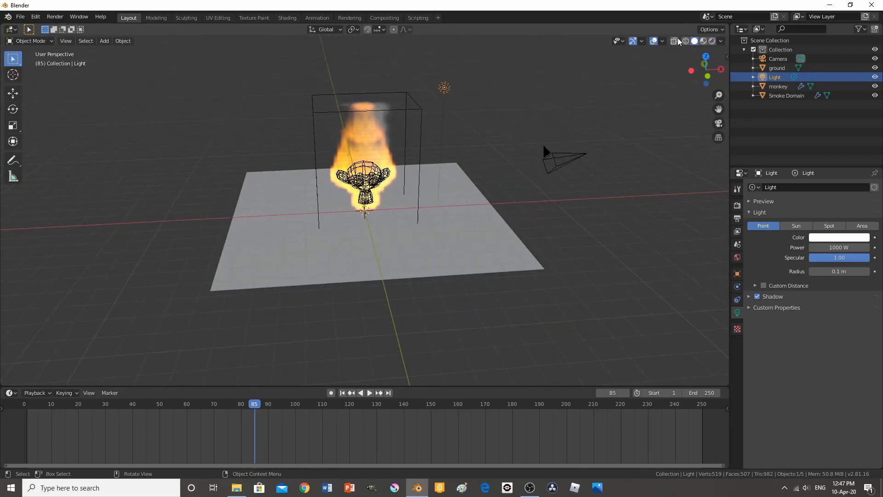
left_click(343, 392)
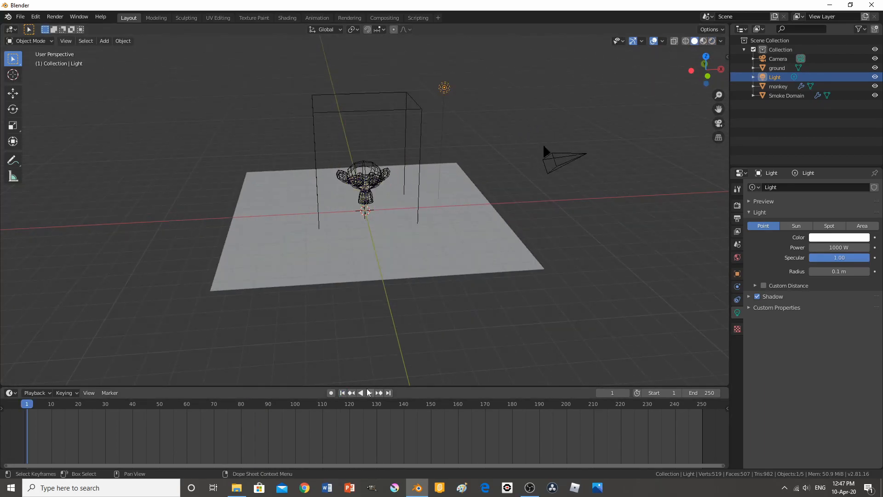
left_click(369, 393)
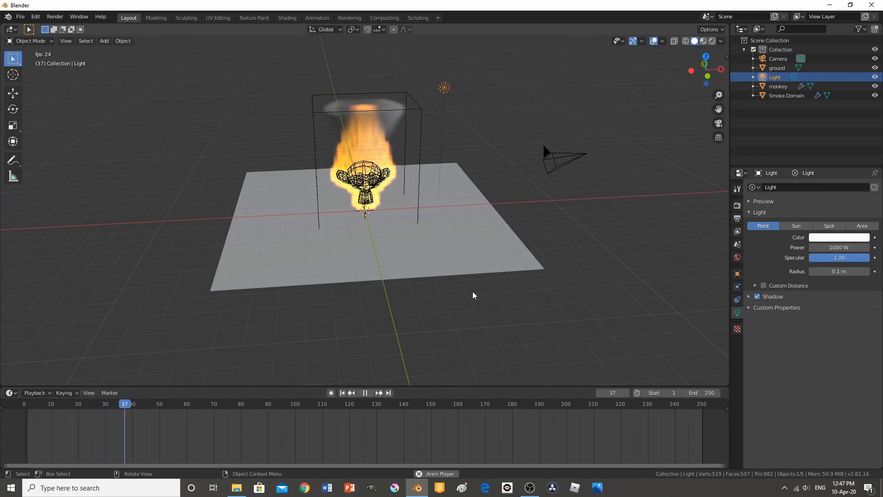
middle_click_drag(628, 277, 593, 277)
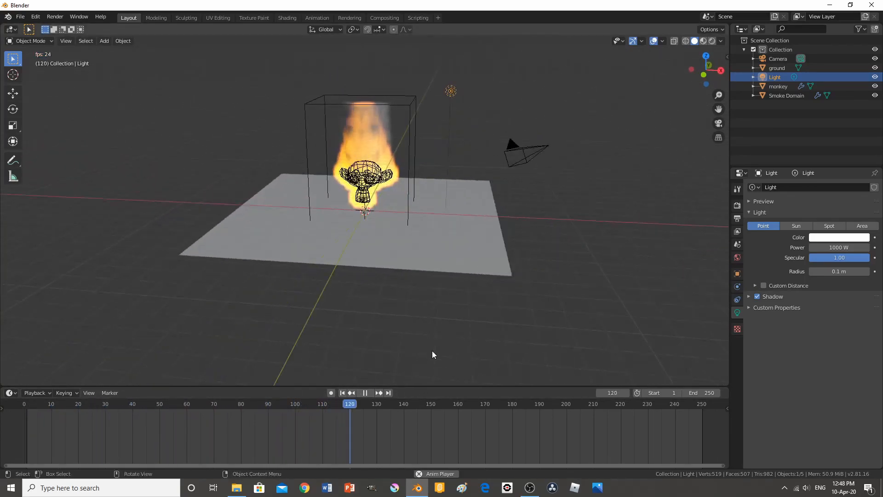
left_click(364, 392)
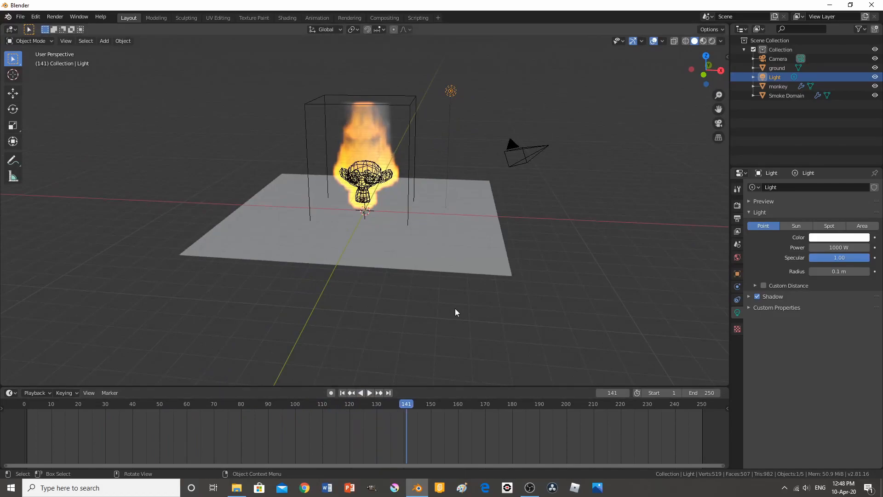
Enable Lock Camera to View and orbit the camera until it faces the monkey from the front
key("KP_0")
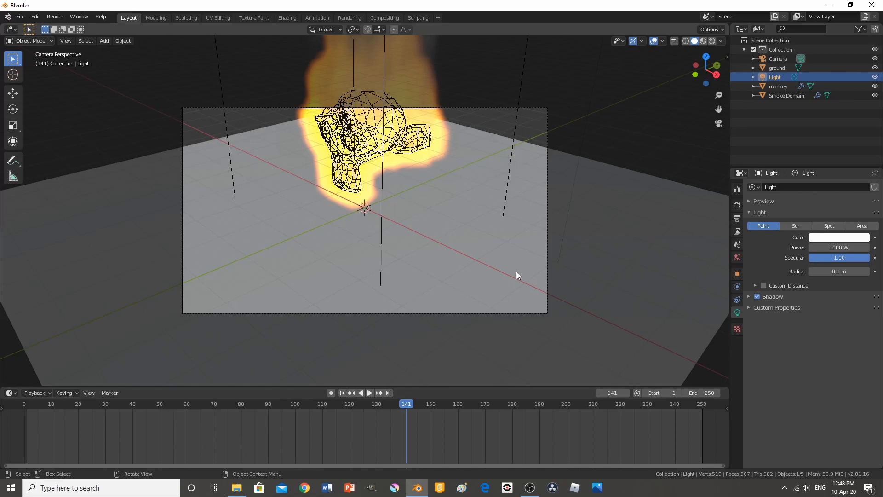
key("n")
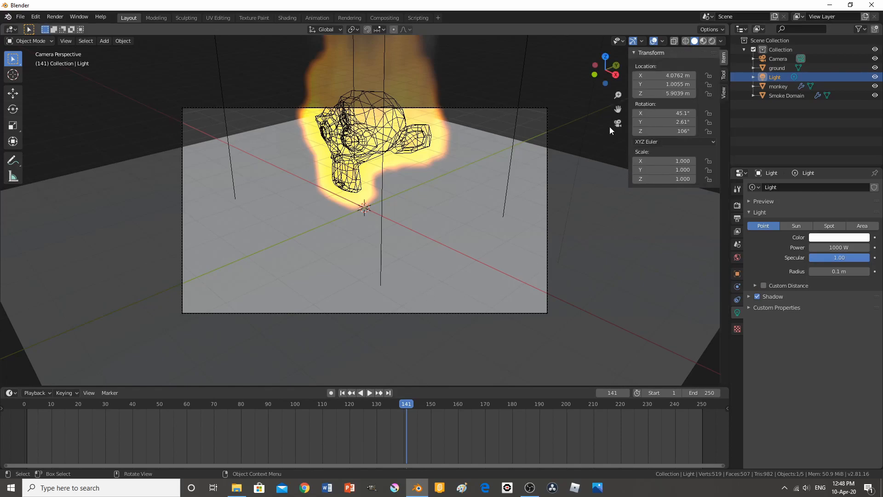
left_click(725, 92)
left_click(712, 166)
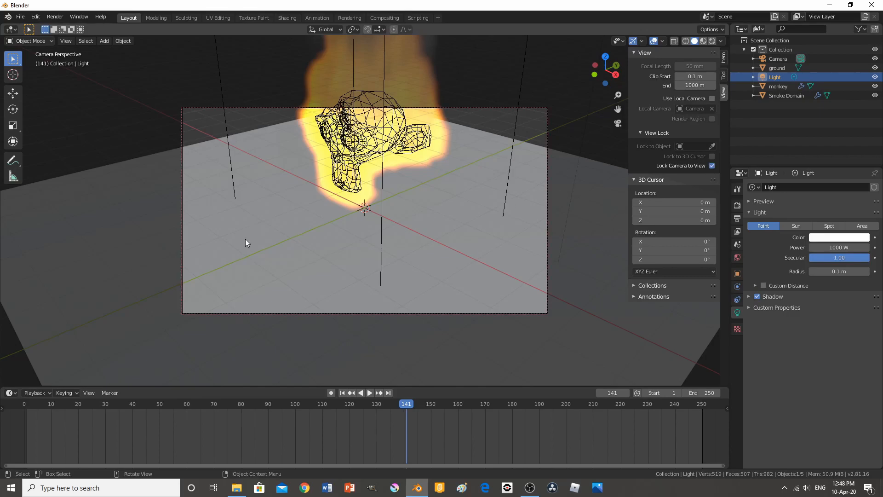
middle_click_drag(340, 211, 392, 198)
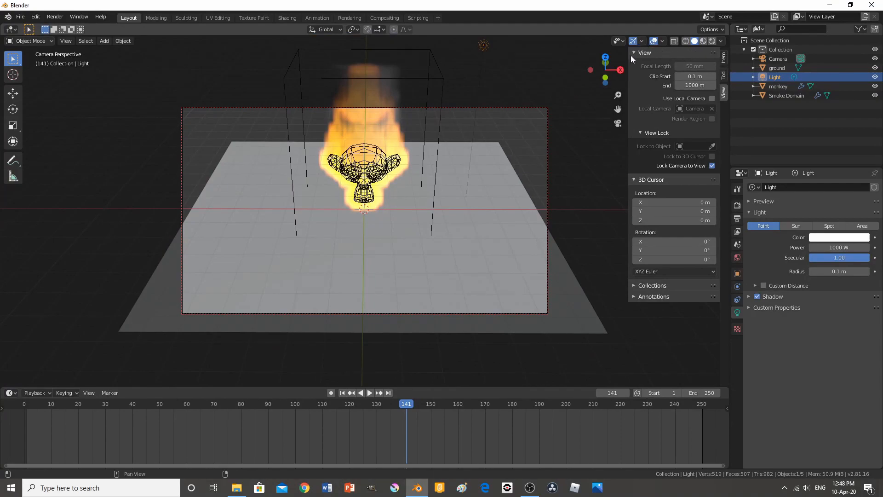
Reframe the locked camera on the monkey from the opposite side, and turn off Lock Camera to View
key("n")
key("KP_0")
middle_click_drag(484, 270, 355, 209)
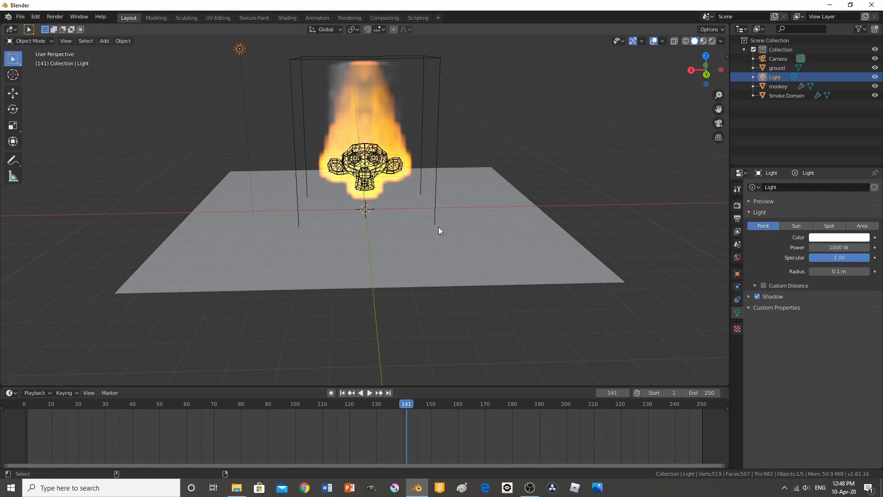
key("KP_0")
middle_click_drag(437, 228, 481, 211)
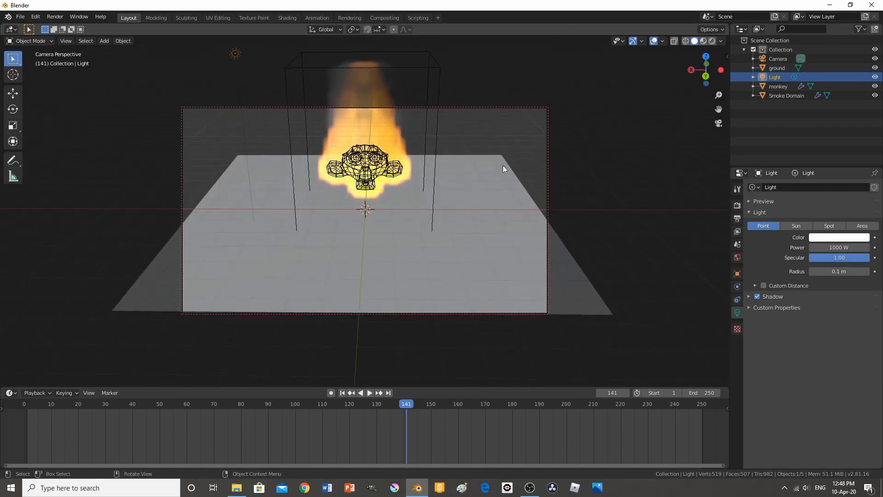
left_click(728, 56)
left_click(713, 166)
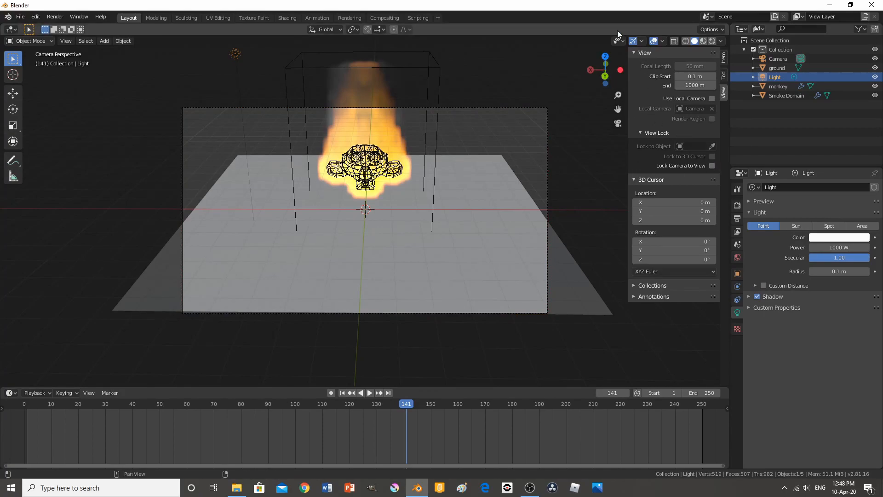
key("n")
Try aligning the camera to a view from beneath the ground plane
middle_click_drag(477, 214, 271, 72)
scroll(639, 342, "up", 1)
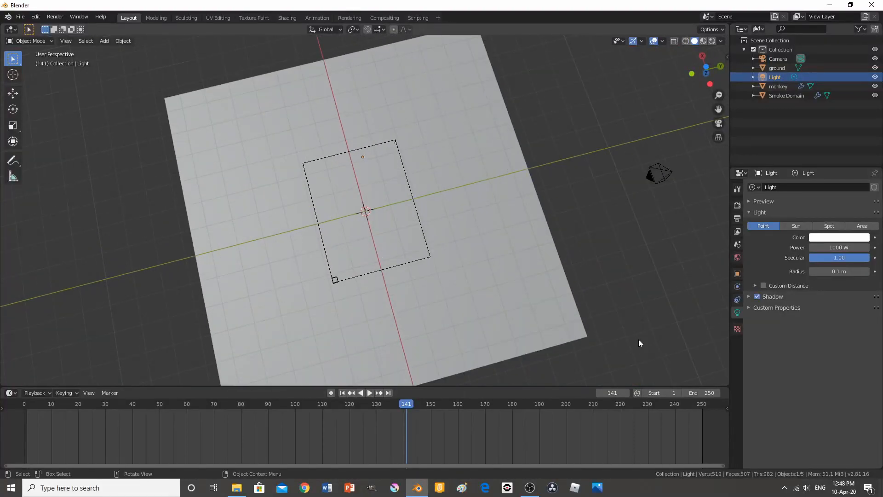
key("KP_0")
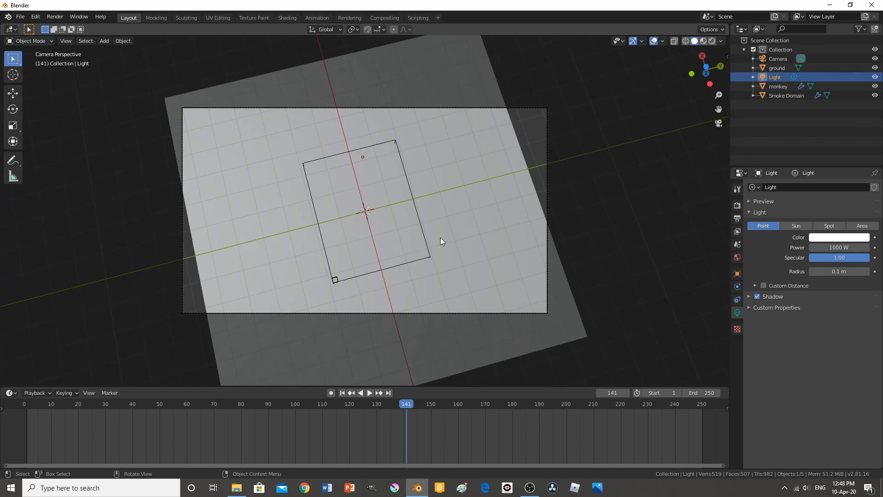
Align the camera to a view from above the monkey, and finally to a front view framing the monkey and ground plane
middle_click_drag(241, 203, 501, 205)
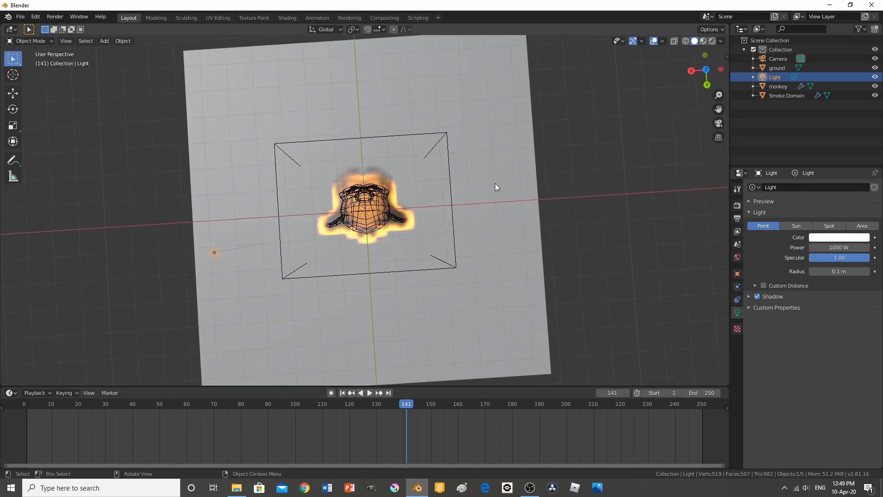
key("ctrl+alt+KP_0")
middle_click_drag(493, 239, 272, 170)
key("ctrl+alt+KP_0")
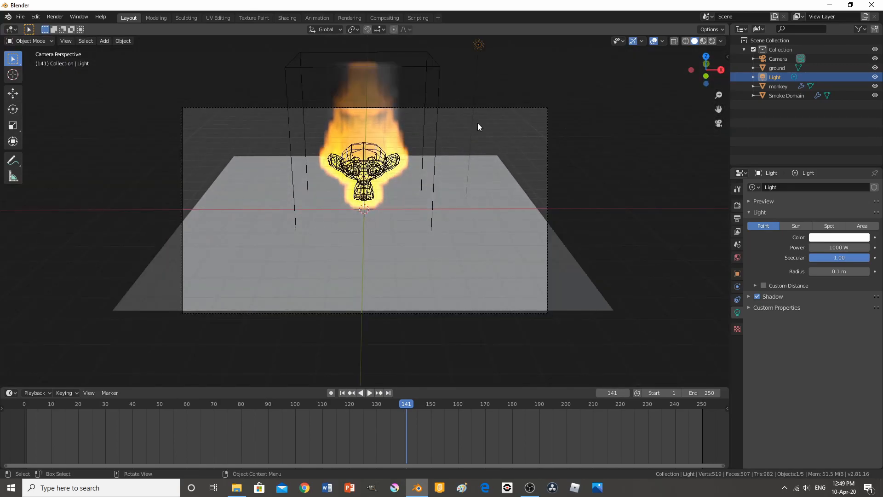
Move the timeline back and forth between frame 1 and frame 250, playing briefly from the start
left_click(344, 393)
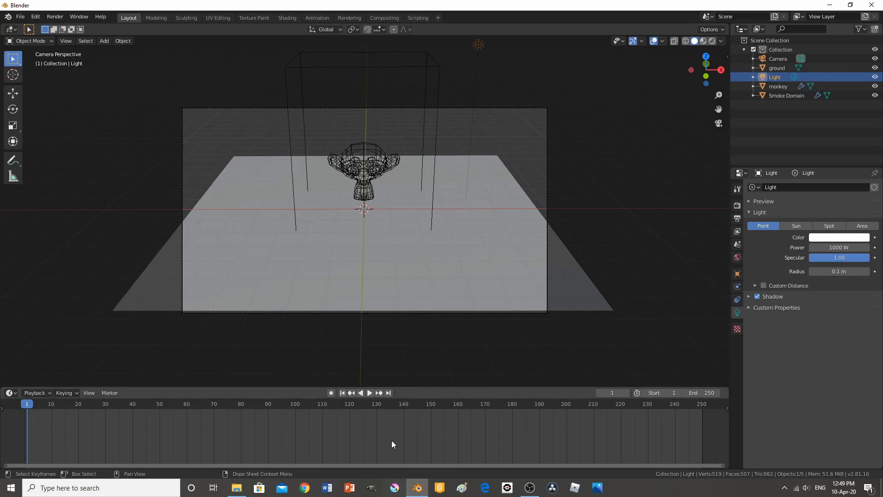
key("space")
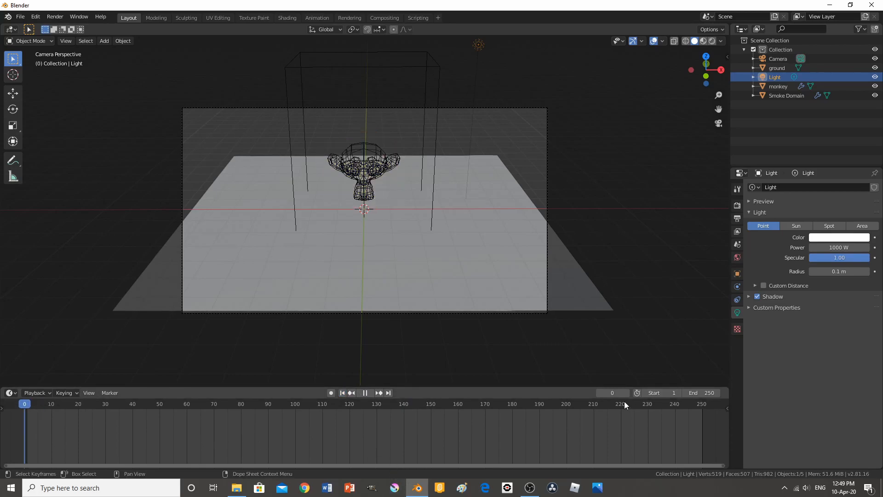
left_click(388, 394)
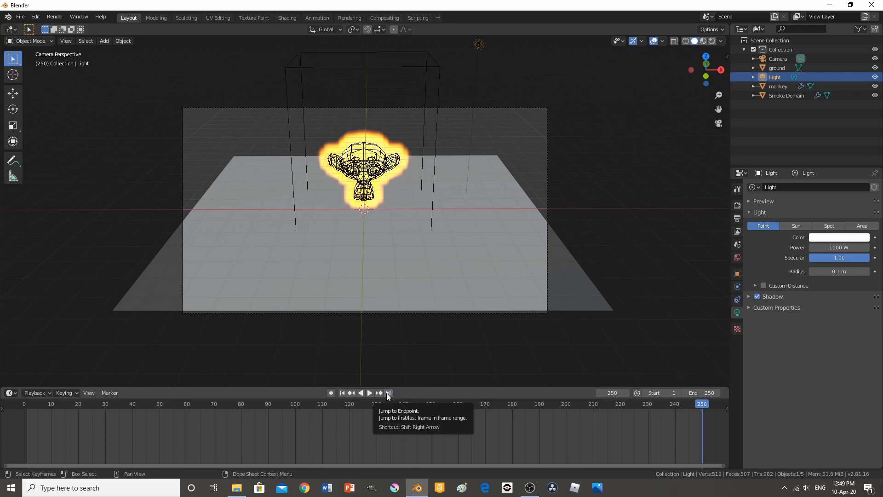
left_click(343, 394)
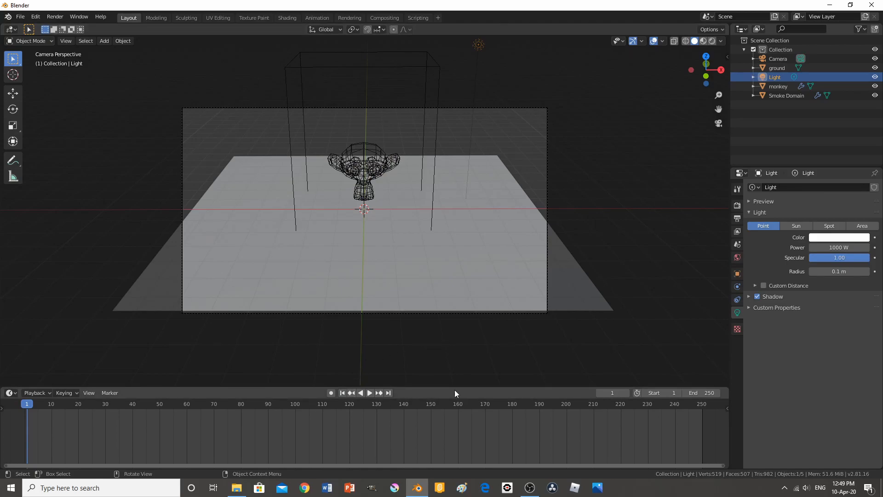
left_click(368, 393)
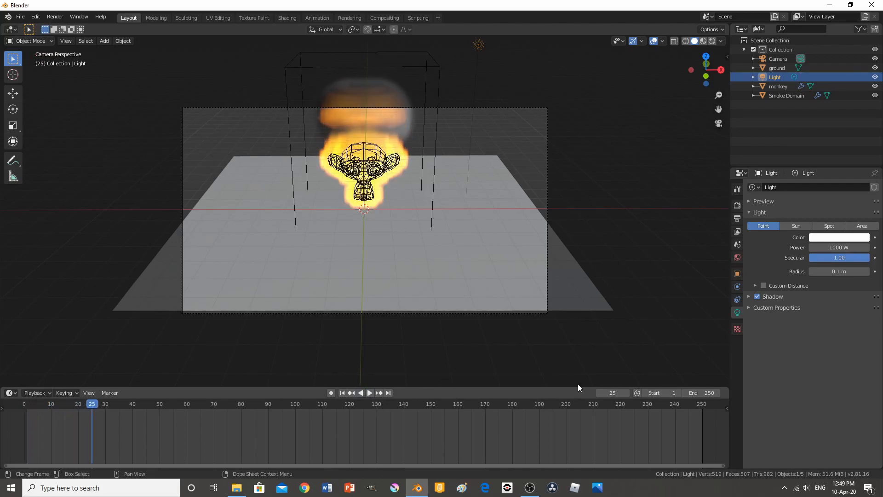
key("shift+Left")
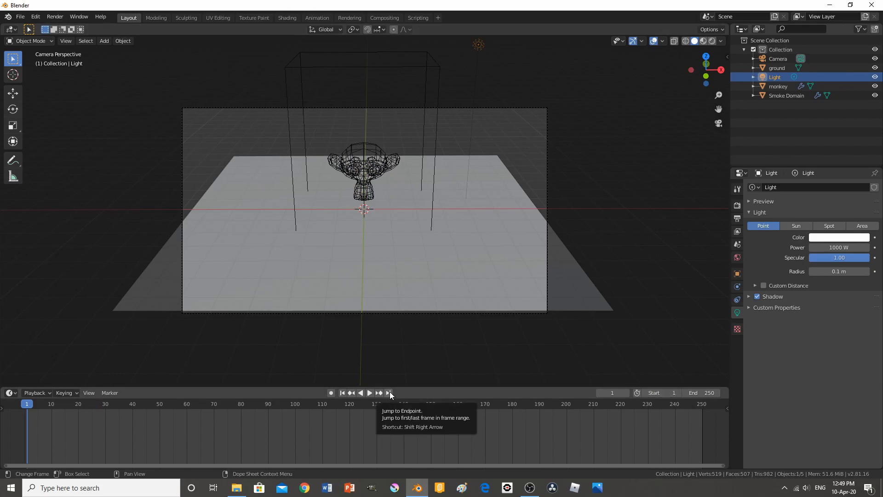
key("shift+Right")
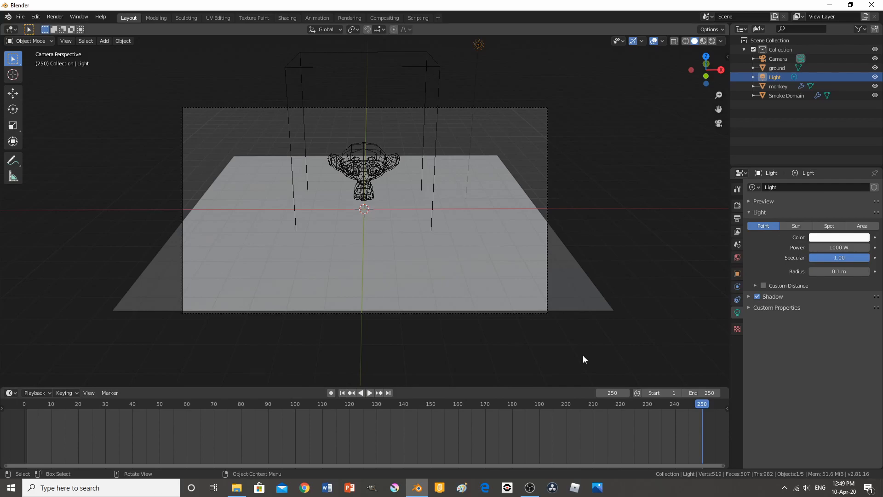
Play the simulation from the start of the timeline in the camera view and stop it at frame 54
left_click(370, 392)
key("shift+Left")
key("shift+Left")
key("shift+Right")
key("shift+Left")
key("shift+Left")
scroll(481, 407, "up", 1)
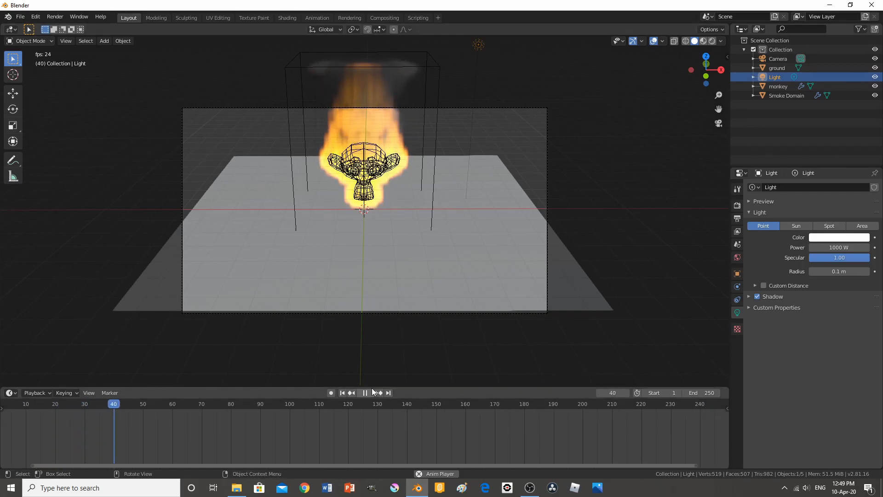
key("space")
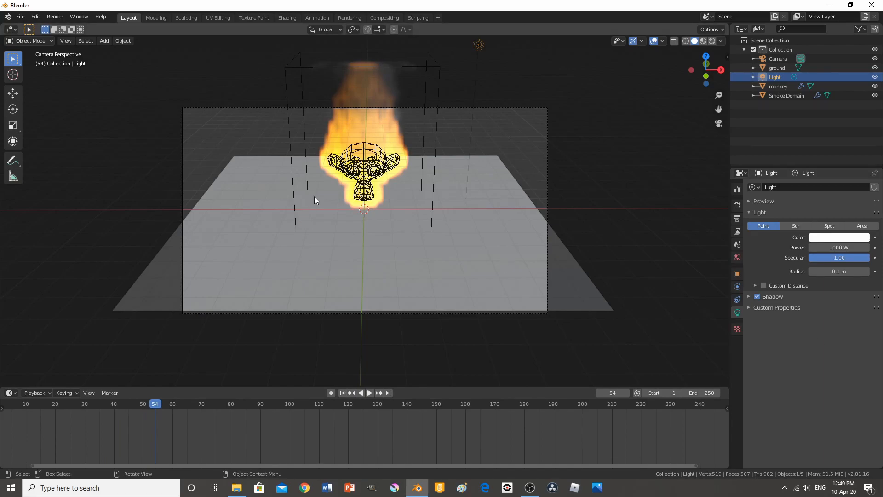
Render frame 54 from the camera and close the render result window after viewing it
middle_click_drag(358, 187, 346, 216)
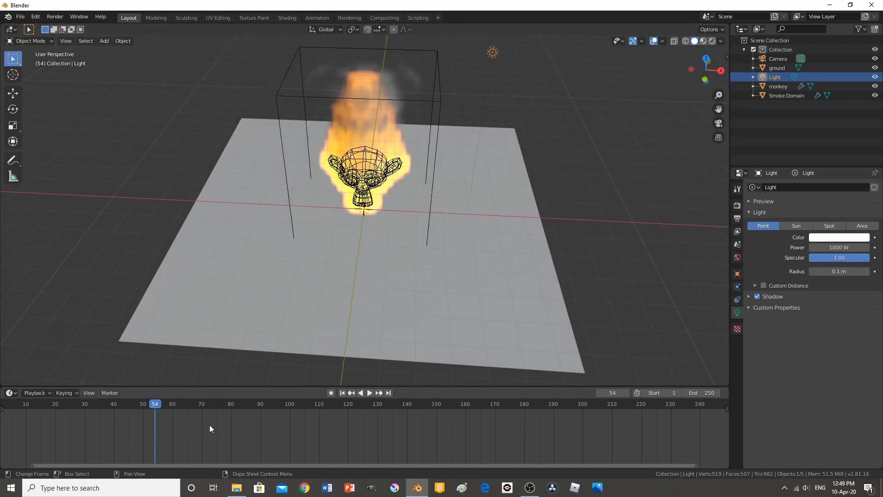
middle_click_drag(429, 183, 424, 158)
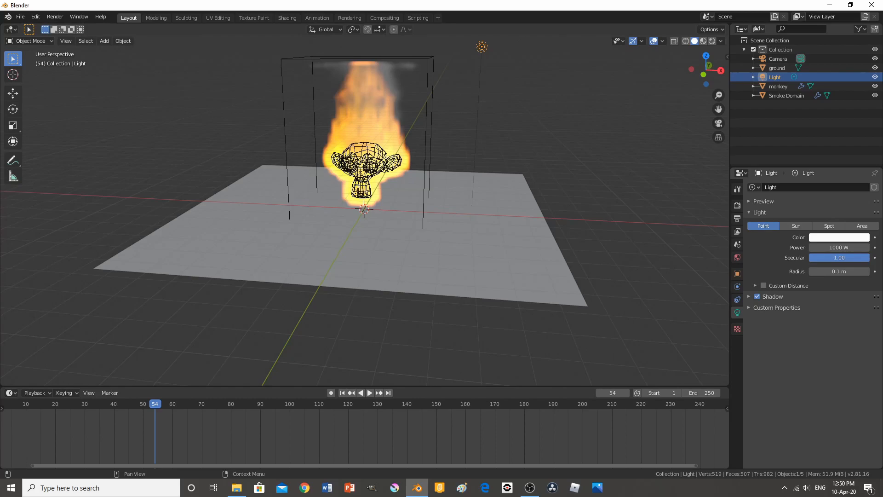
key("F12")
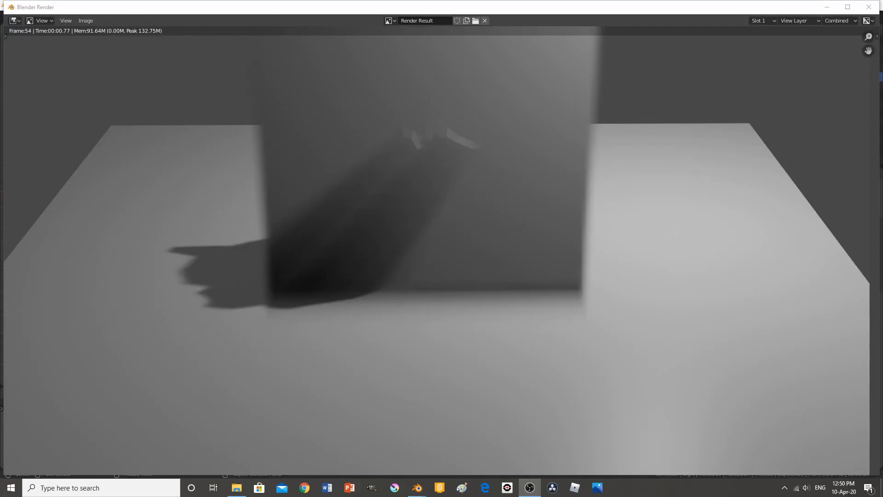
left_click_drag(539, 7, 477, 51)
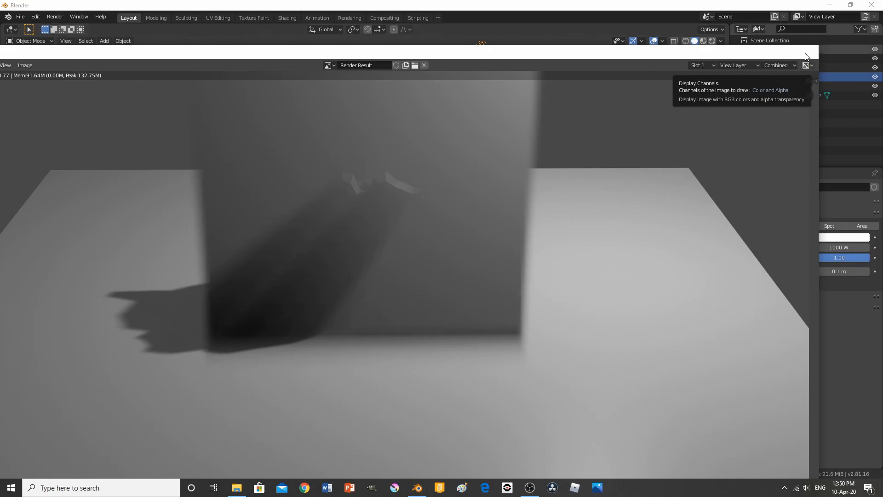
left_click(808, 52)
Select the ground plane, return to the camera view and play the simulation onward from frame 54
middle_click_drag(372, 225, 390, 239)
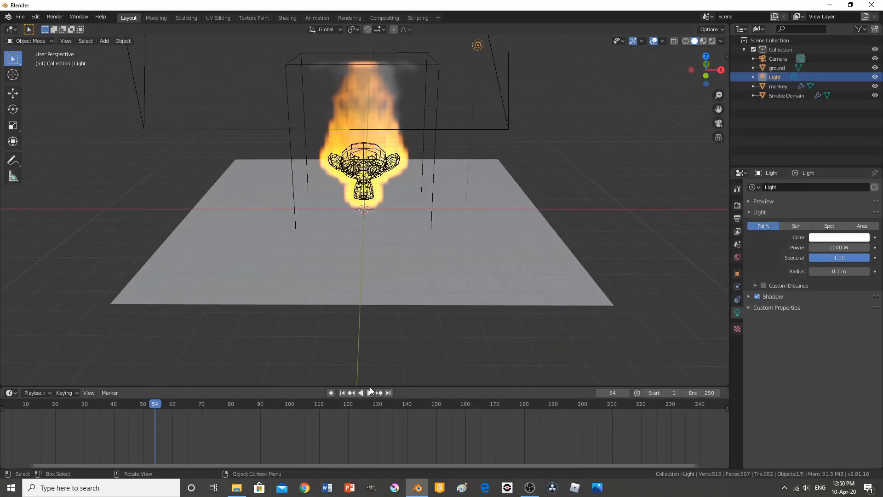
left_click(367, 303)
key("KP_0")
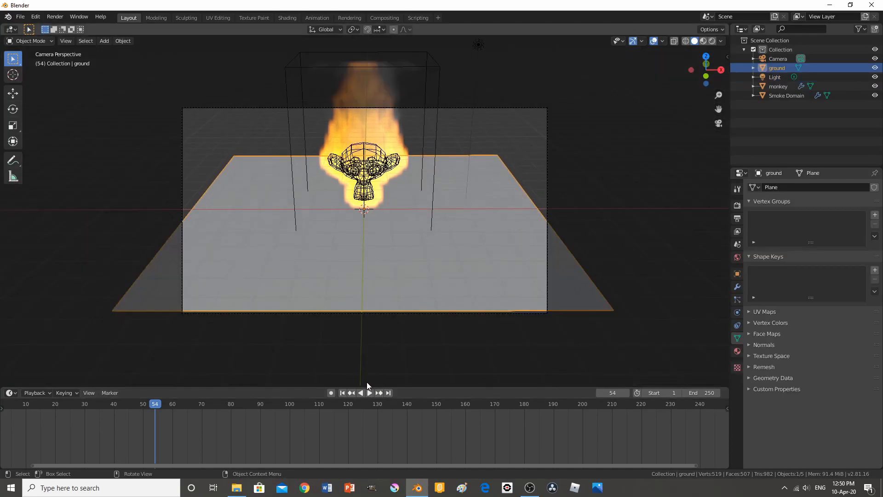
left_click(369, 394)
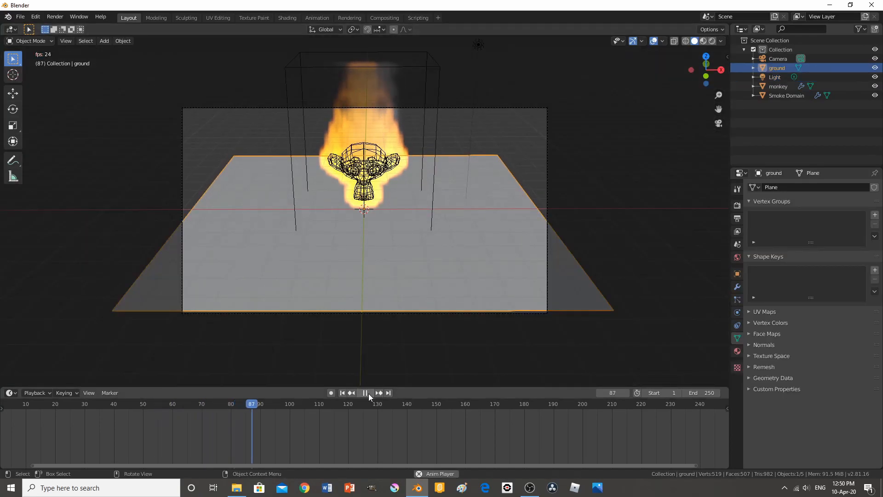